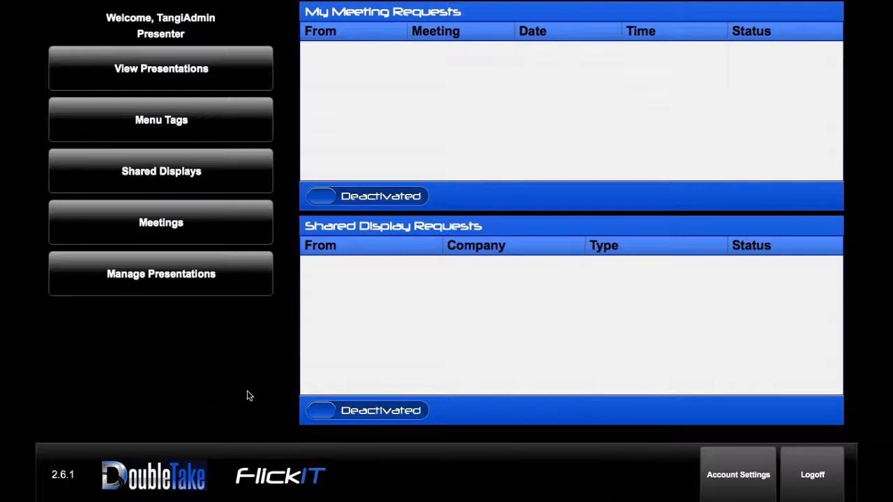
Step: Open the Heather's Pumpkin Patch presentation from the Attractions category of the presentations library
{"action": "left_click", "coordinate": [171, 83]}
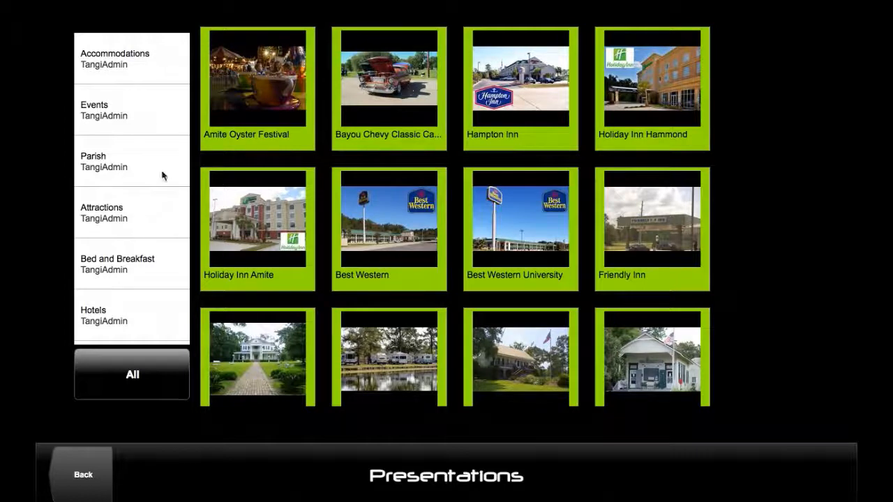
{"action": "left_click", "coordinate": [116, 211]}
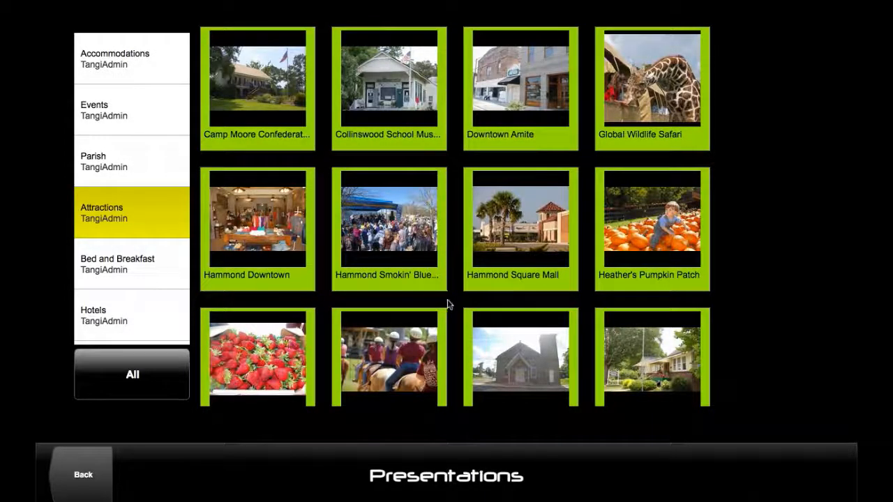
{"action": "left_click", "coordinate": [659, 216]}
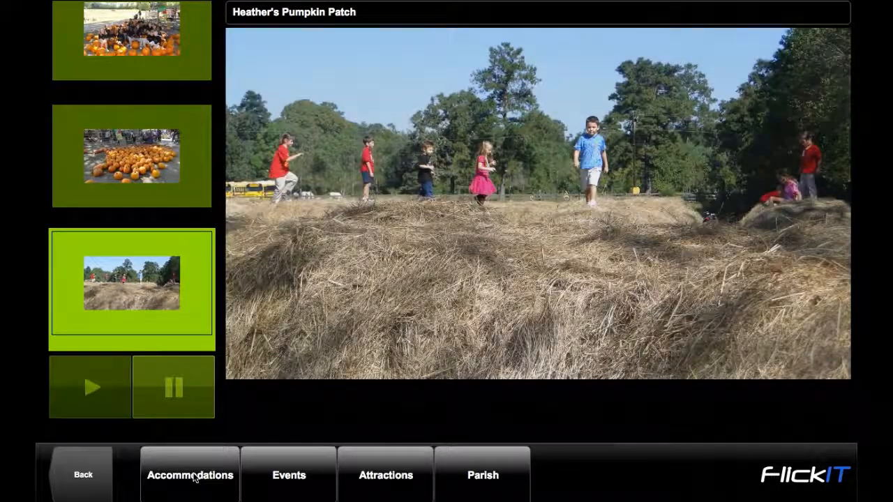
Step: Browse the Accommodations presentations by their Campgrounds, Hotels and Bed and Breakfast sub tags
{"action": "left_click", "coordinate": [194, 475]}
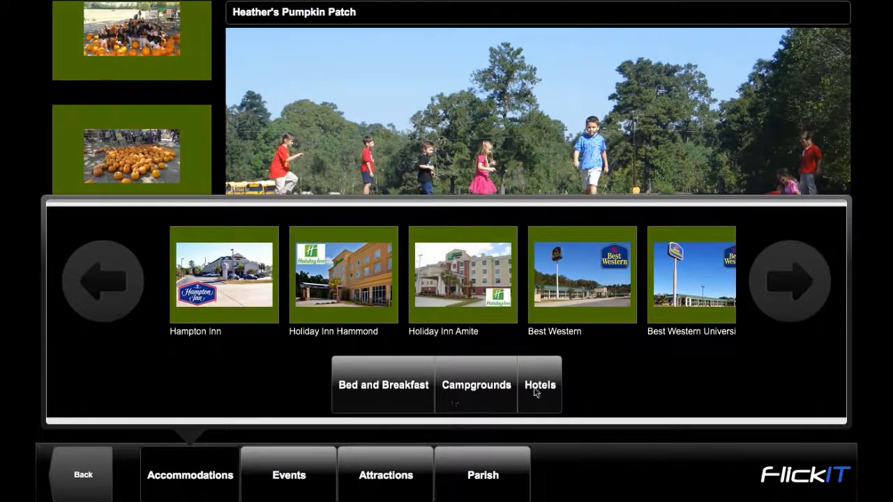
{"action": "left_click", "coordinate": [463, 387]}
{"action": "left_click", "coordinate": [385, 388]}
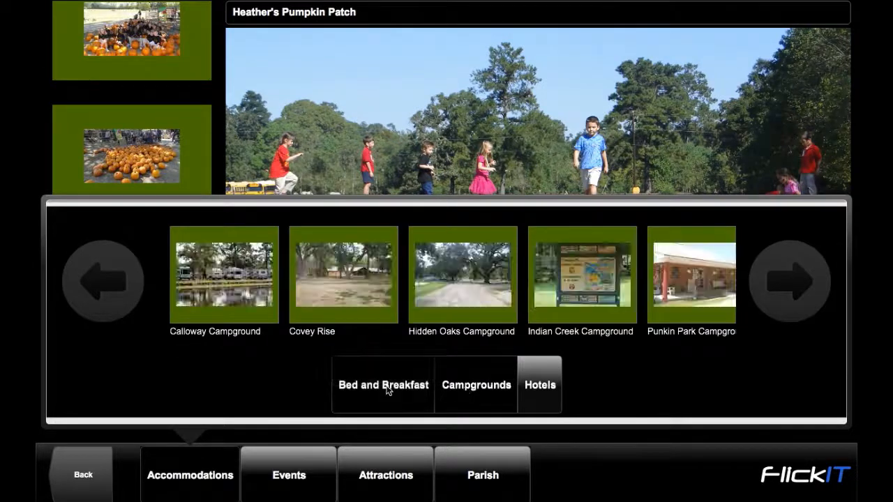
{"action": "left_click", "coordinate": [544, 385]}
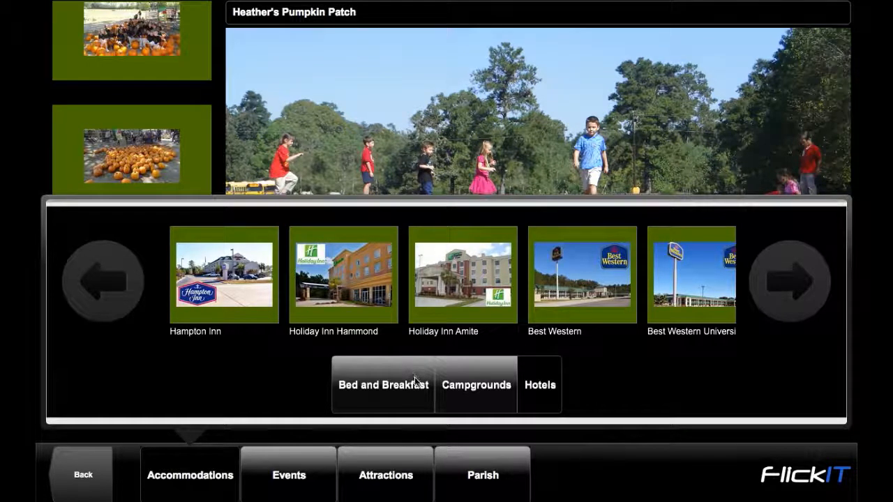
{"action": "left_click", "coordinate": [396, 387]}
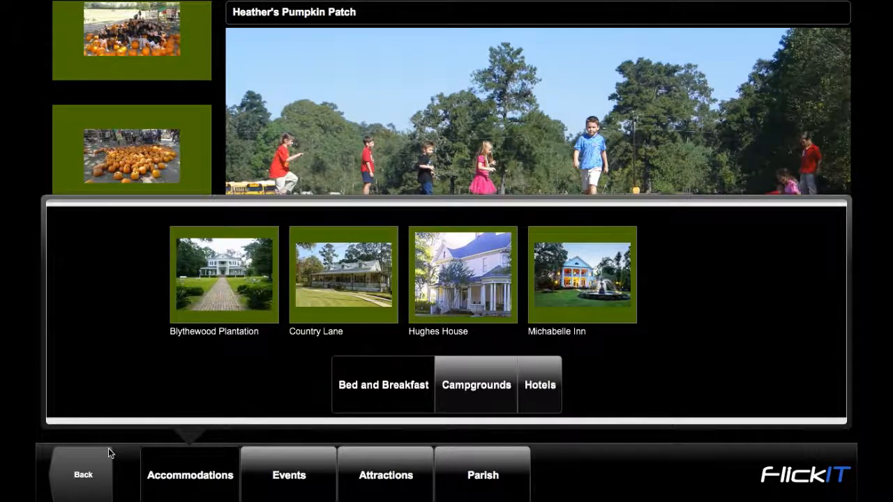
Step: Leave the presentation library and open the menu tag management screen
{"action": "left_click", "coordinate": [93, 469]}
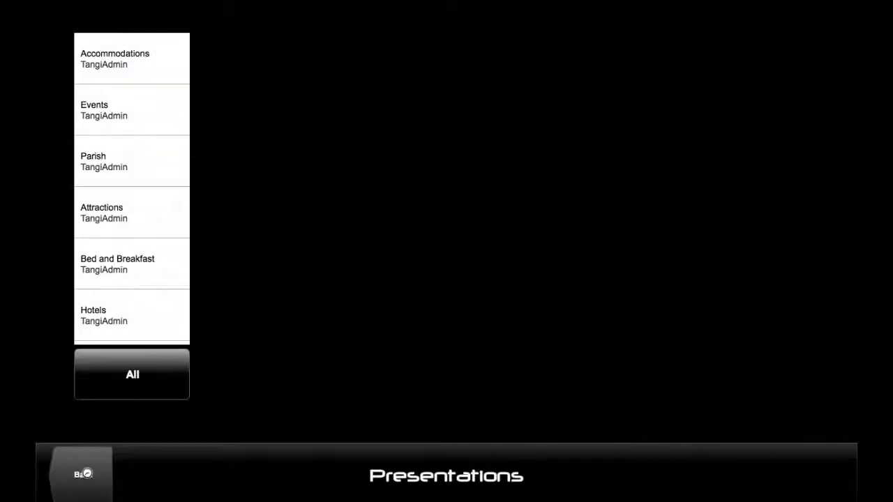
{"action": "left_click", "coordinate": [86, 475]}
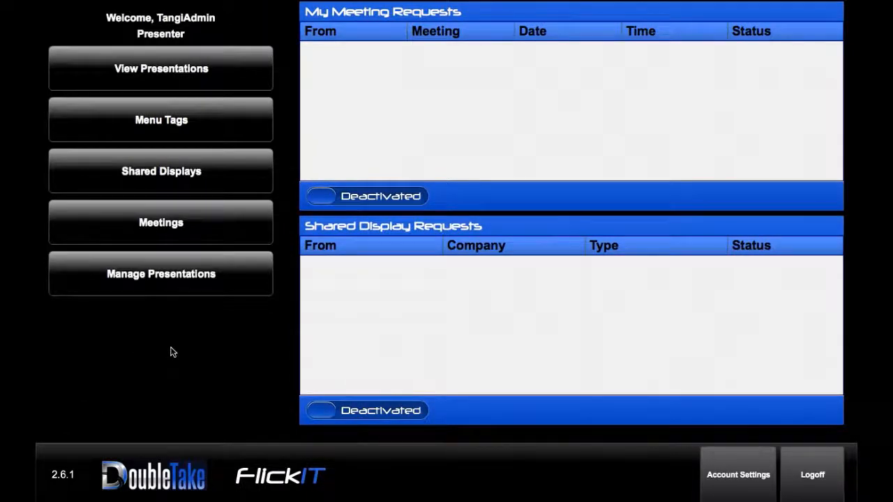
{"action": "left_click", "coordinate": [181, 127]}
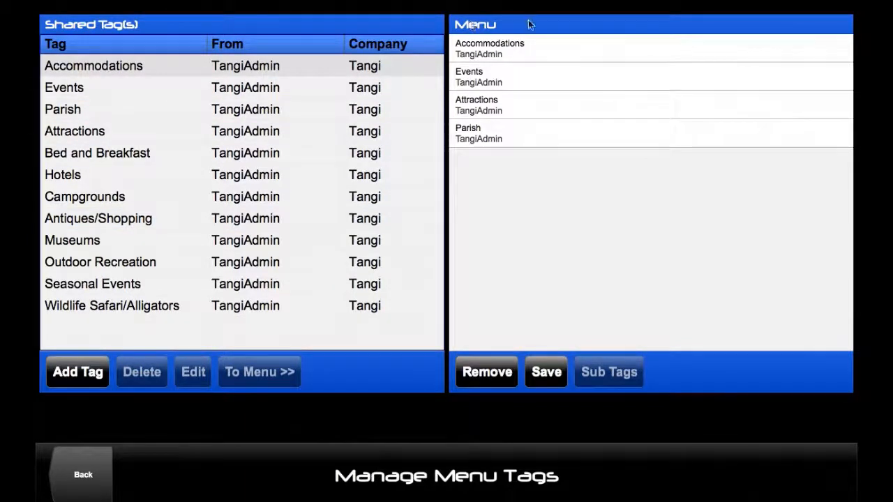
Step: Remove the Parish tag from the menu and add it back from the shared tags
{"action": "left_click", "coordinate": [497, 137]}
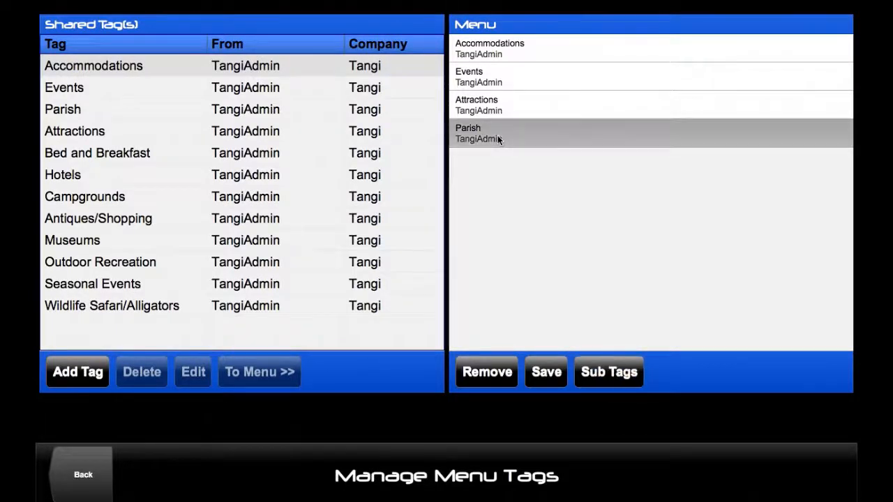
{"action": "left_click", "coordinate": [487, 373]}
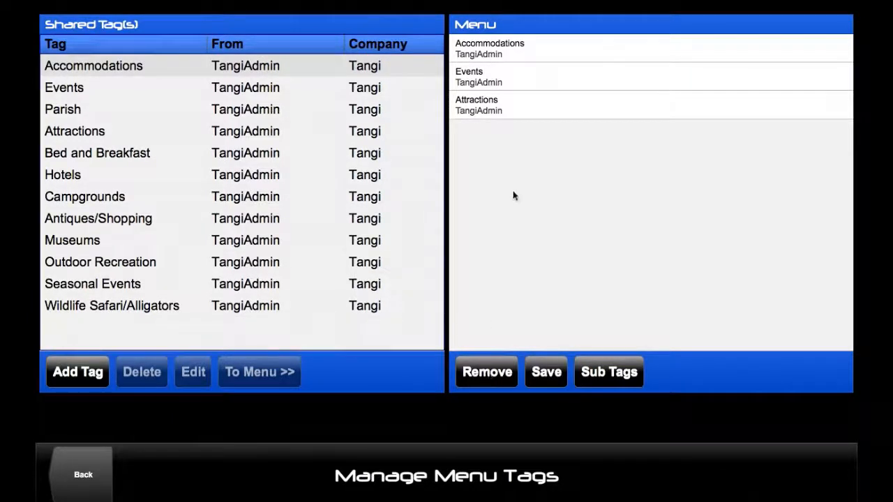
{"action": "left_click", "coordinate": [86, 107]}
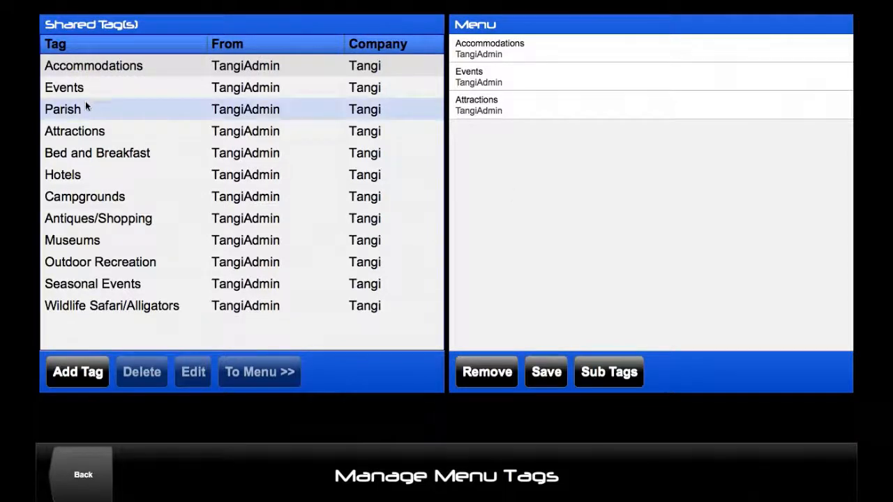
{"action": "left_click", "coordinate": [85, 109]}
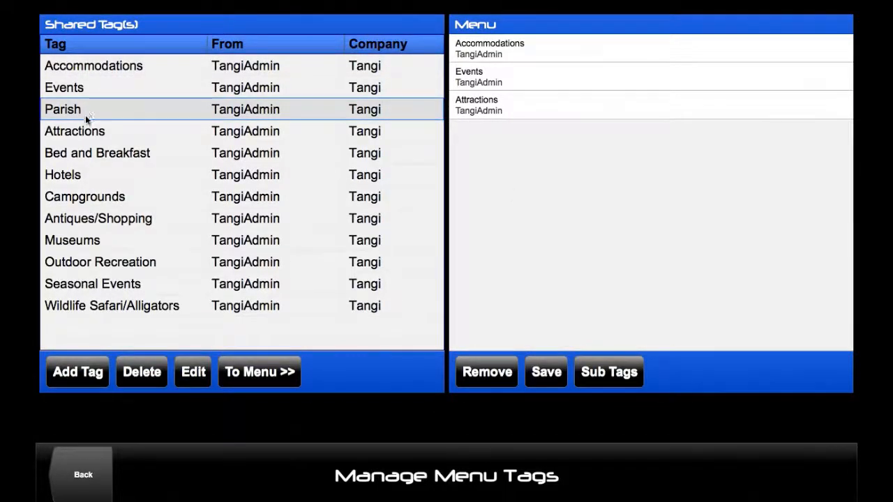
{"action": "left_click", "coordinate": [272, 375]}
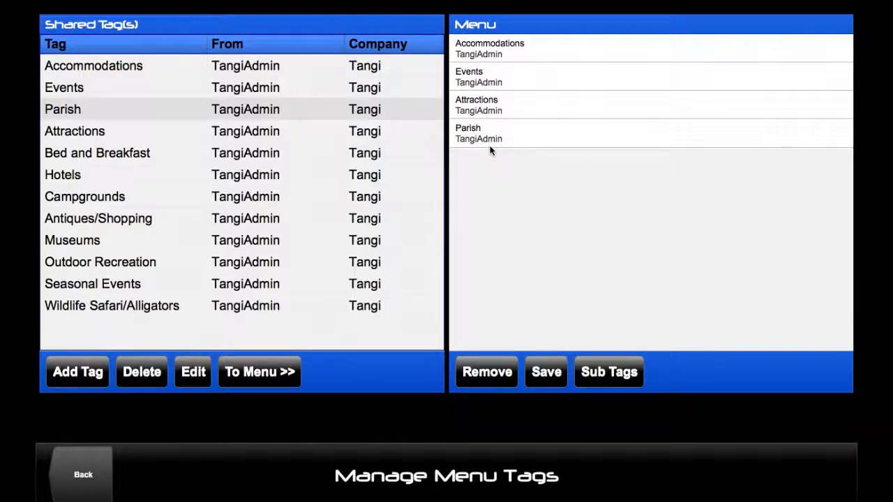
Step: Add the shared tag Museums to the sub tags of the Accommodations menu entry
{"action": "left_click", "coordinate": [503, 49]}
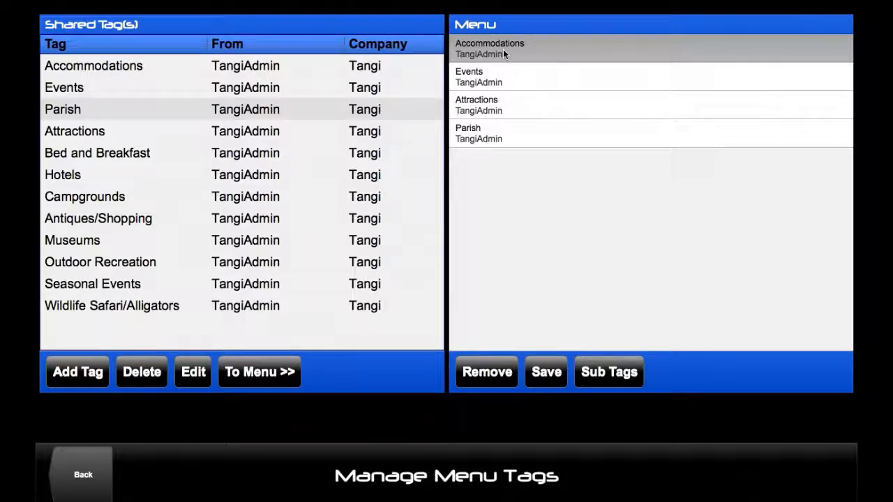
{"action": "left_click", "coordinate": [618, 374]}
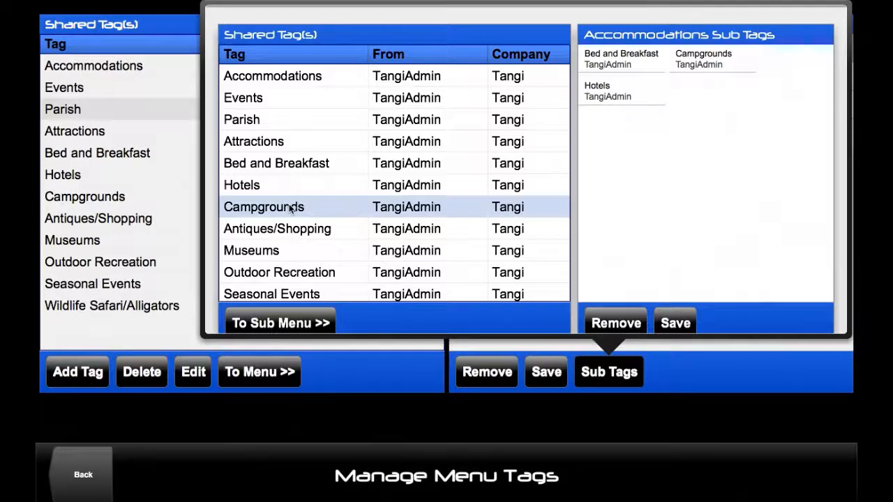
{"action": "left_click", "coordinate": [272, 253]}
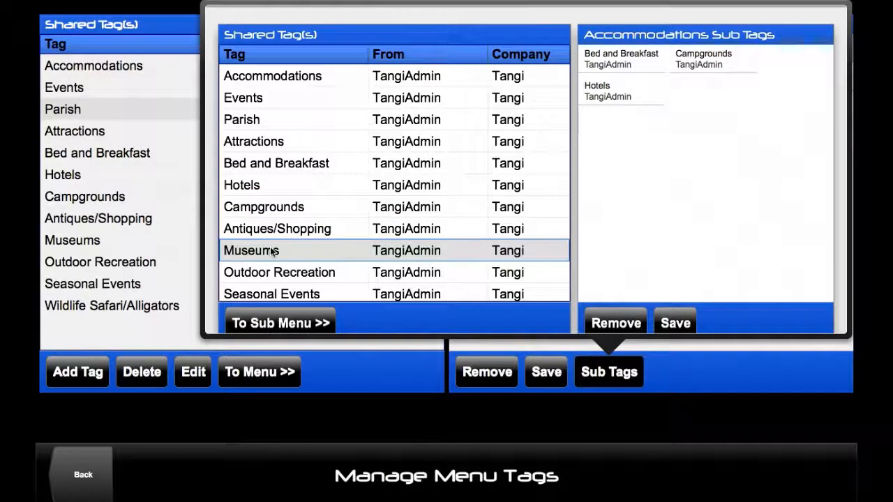
{"action": "left_click", "coordinate": [283, 321]}
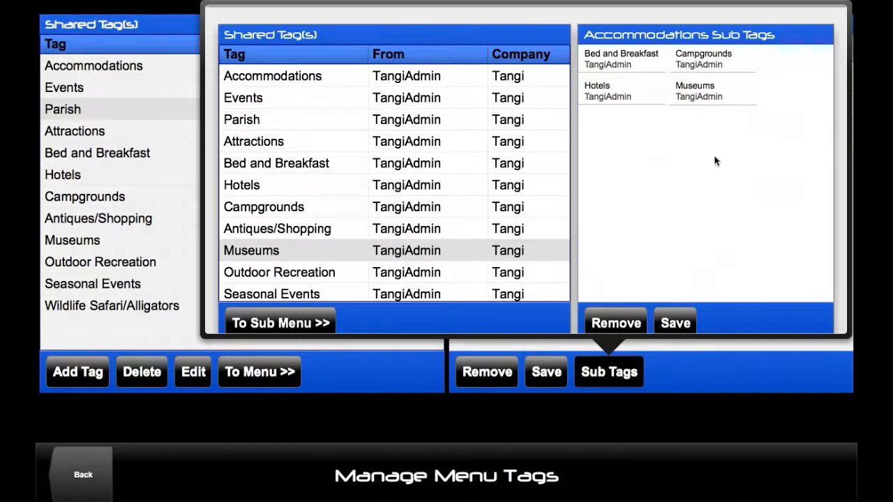
Step: Remove Museums from the Accommodations sub tags and close the sub tag editor
{"action": "left_click", "coordinate": [706, 97]}
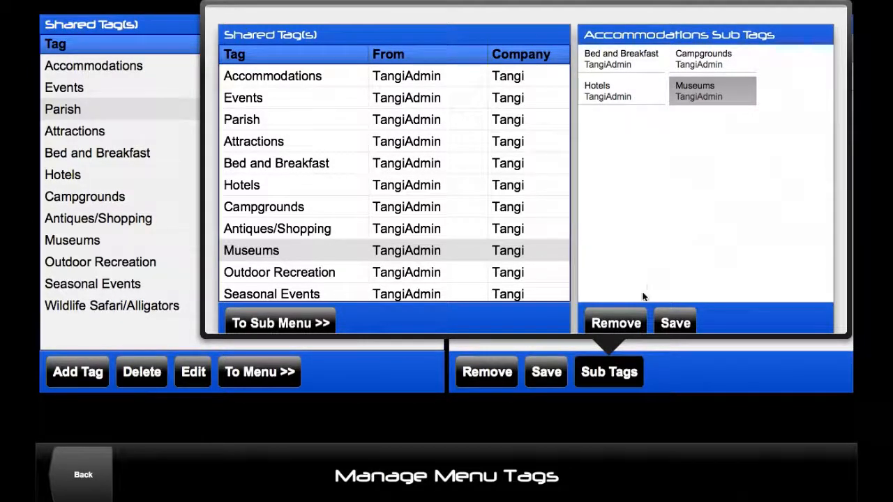
{"action": "left_click", "coordinate": [627, 325]}
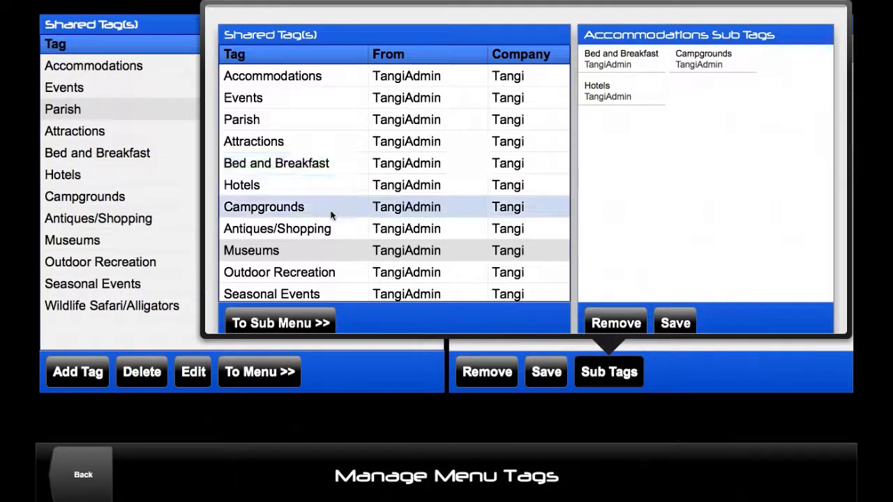
{"action": "left_click_drag", "start_coordinate": [313, 273], "coordinate": [326, 236]}
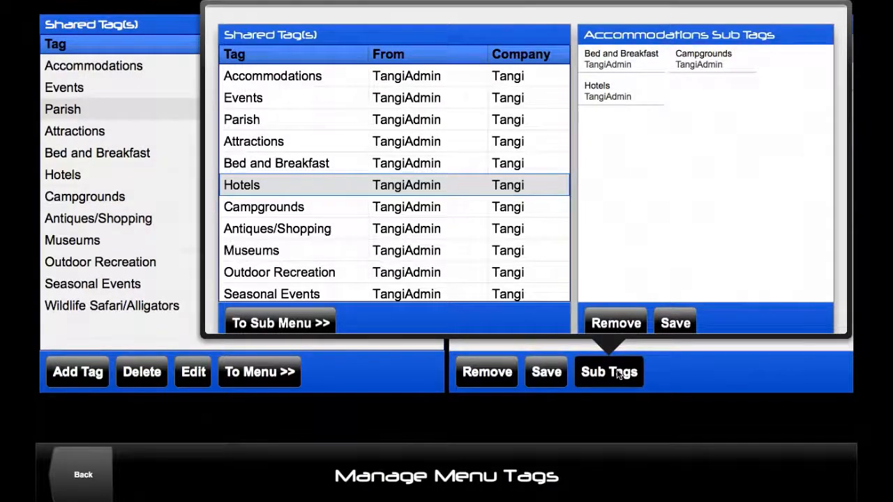
{"action": "left_click", "coordinate": [691, 309]}
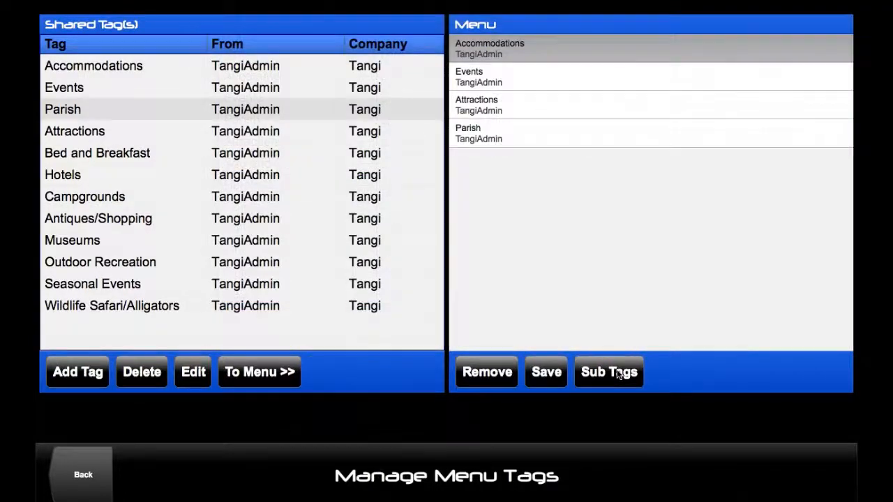
Step: Review which sub tags are assigned to the Attractions menu entry
{"action": "left_click", "coordinate": [524, 76]}
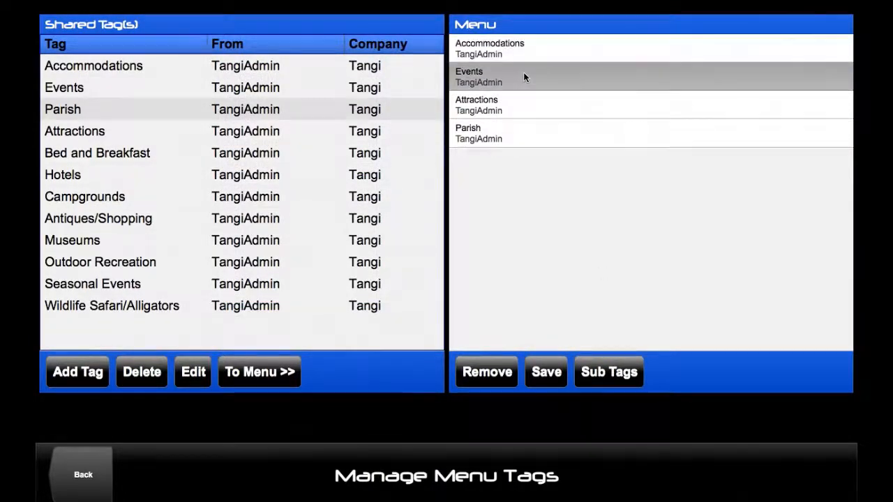
{"action": "left_click", "coordinate": [497, 108]}
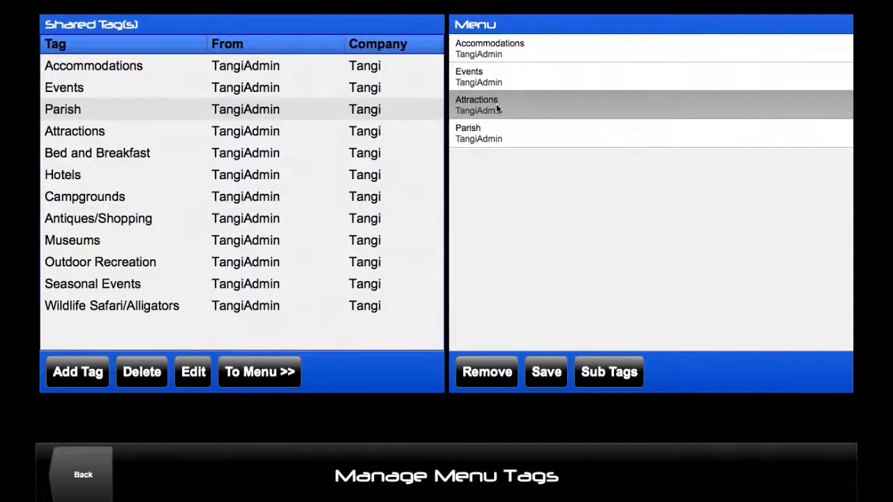
{"action": "left_click", "coordinate": [517, 76]}
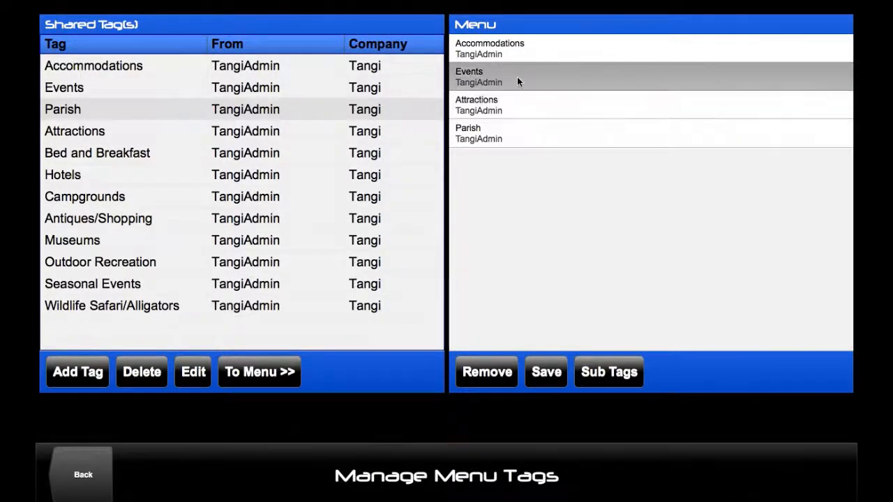
{"action": "left_click", "coordinate": [505, 108]}
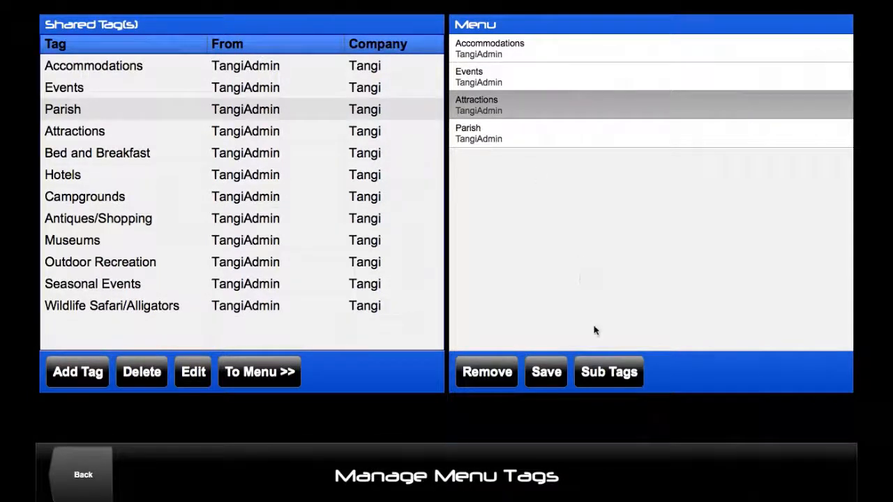
{"action": "left_click", "coordinate": [608, 374]}
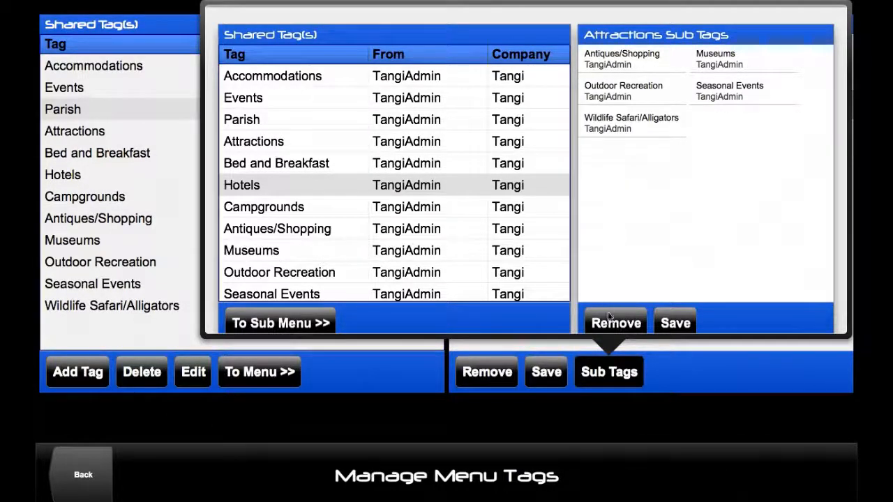
{"action": "left_click", "coordinate": [613, 370]}
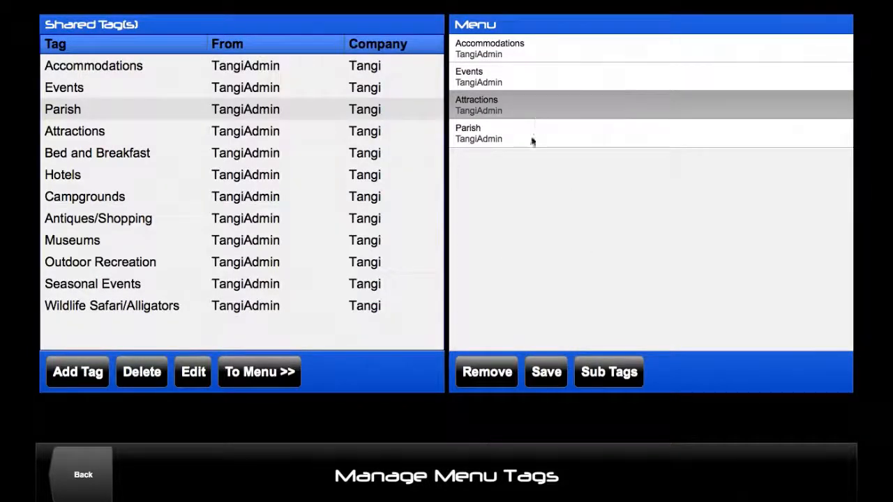
Step: Review which sub tags are assigned to the Accommodations menu entry
{"action": "left_click", "coordinate": [508, 49]}
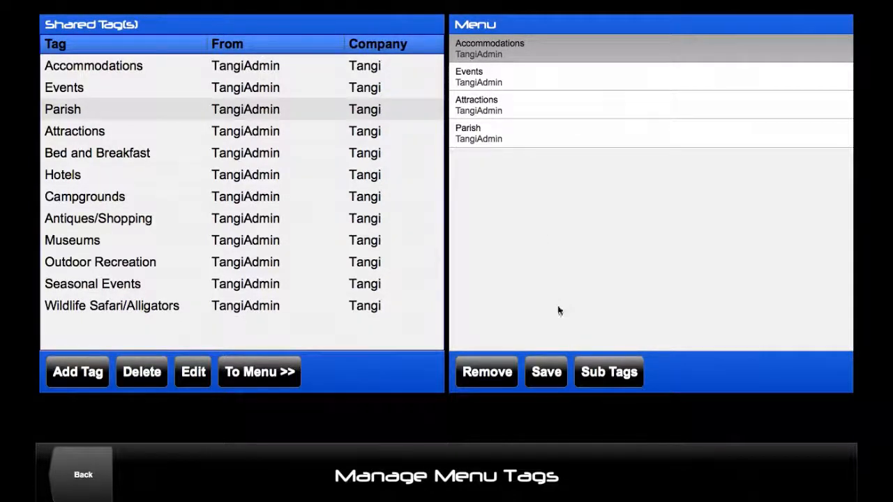
{"action": "left_click", "coordinate": [614, 375]}
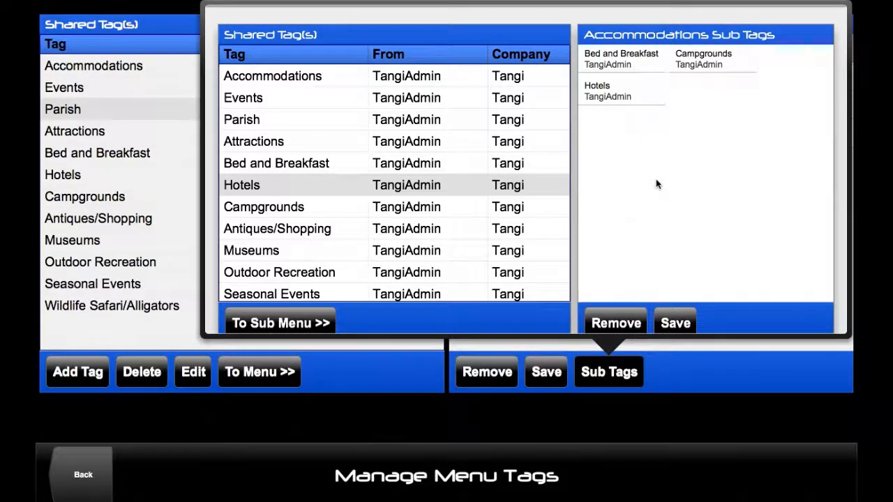
{"action": "left_click", "coordinate": [606, 382]}
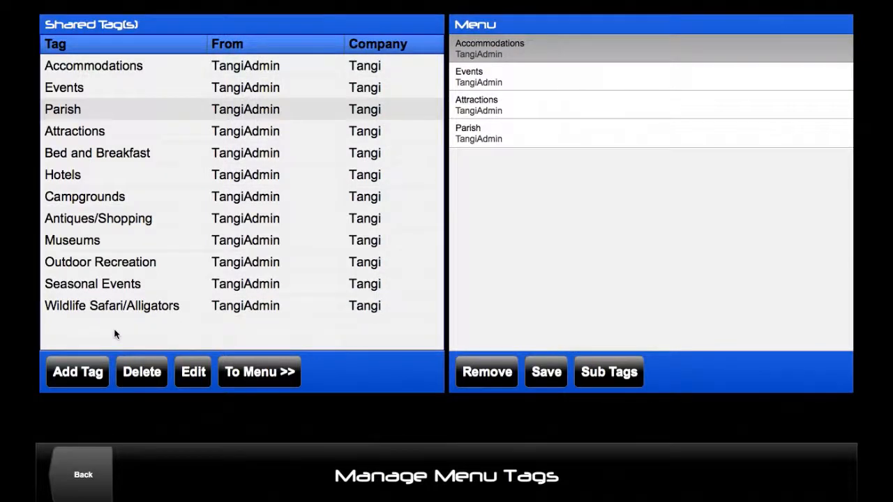
{"action": "left_click", "coordinate": [98, 217]}
{"action": "left_click", "coordinate": [77, 109]}
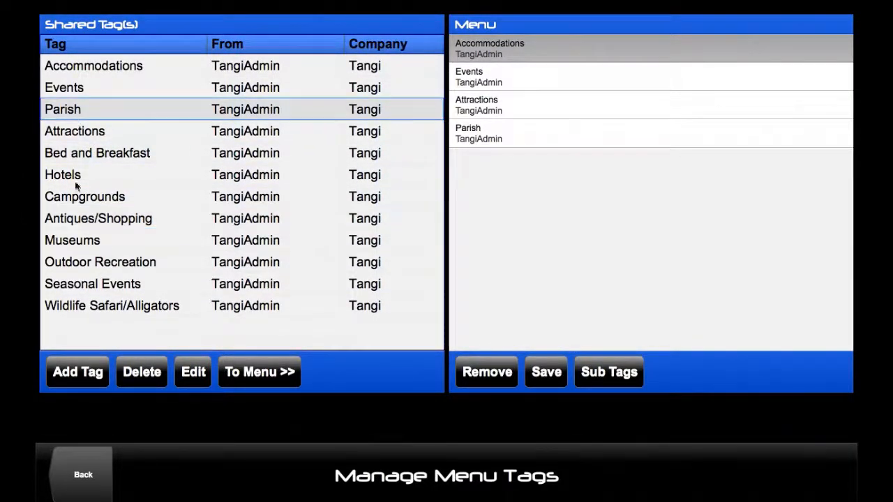
Step: Create a new tag named NewTag, set it to Shared and Activated, and save it
{"action": "left_click", "coordinate": [78, 381]}
{"action": "left_click", "coordinate": [364, 138]}
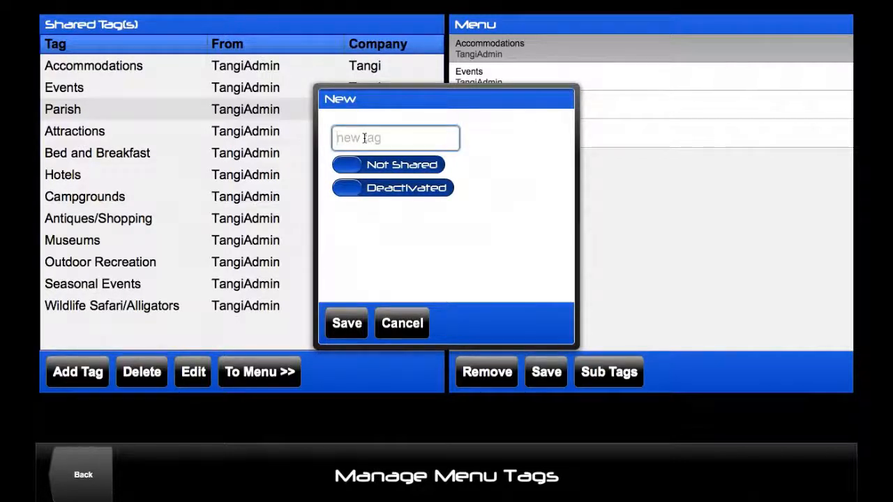
{"action": "type", "text": "N"}
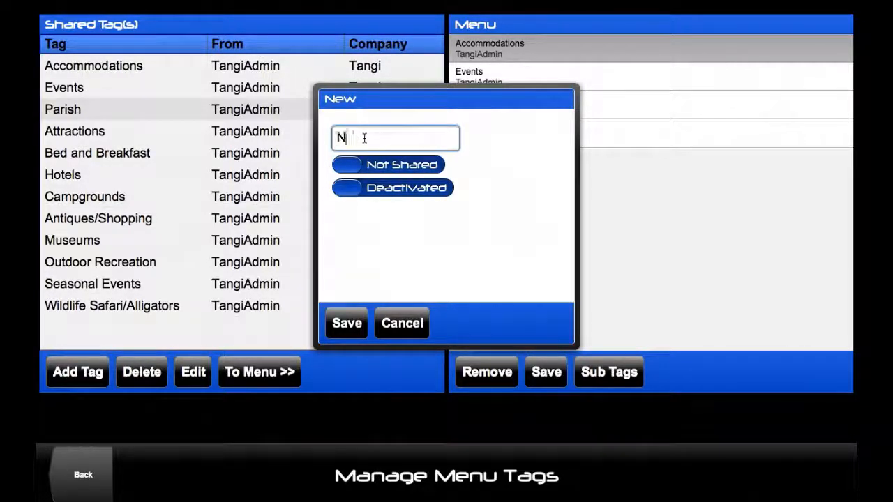
{"action": "type", "text": "ewTag"}
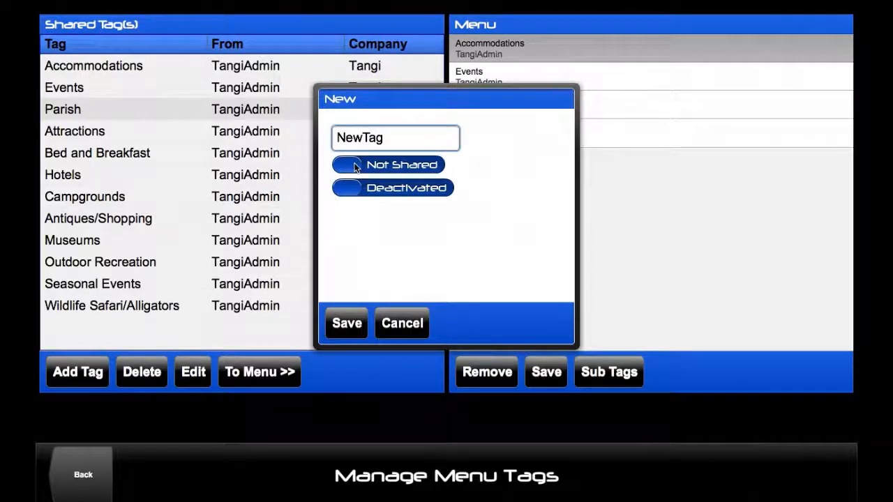
{"action": "left_click_drag", "start_coordinate": [357, 162], "coordinate": [377, 169]}
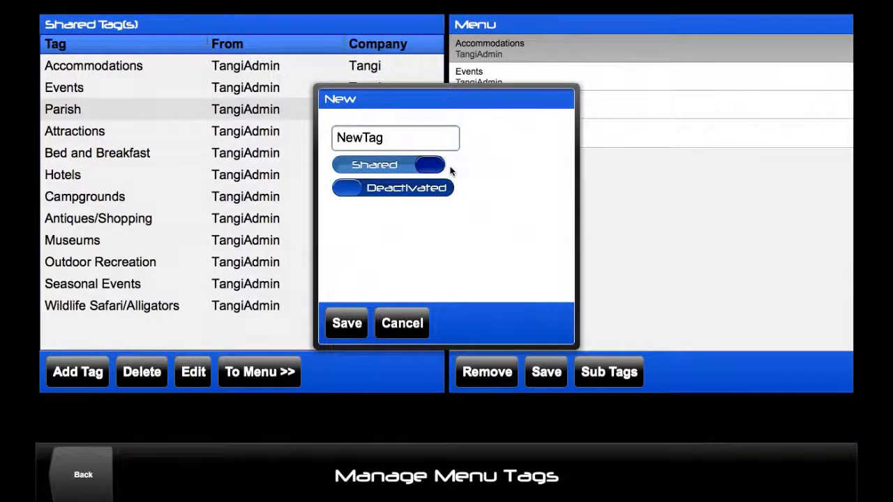
{"action": "left_click_drag", "start_coordinate": [345, 195], "coordinate": [461, 193]}
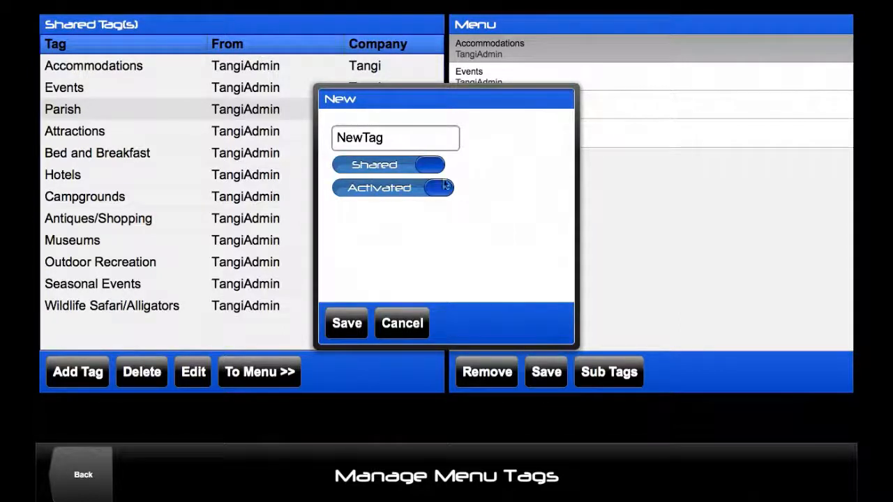
{"action": "left_click_drag", "start_coordinate": [430, 164], "coordinate": [335, 170]}
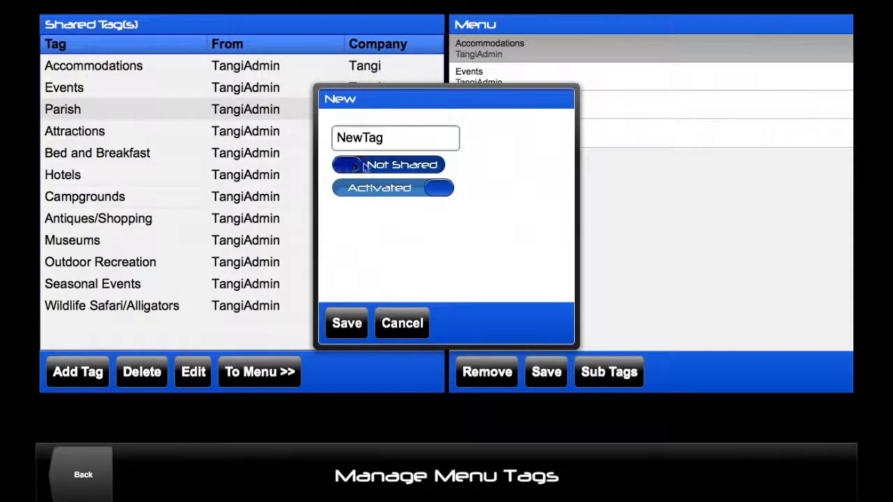
{"action": "left_click_drag", "start_coordinate": [348, 163], "coordinate": [446, 169]}
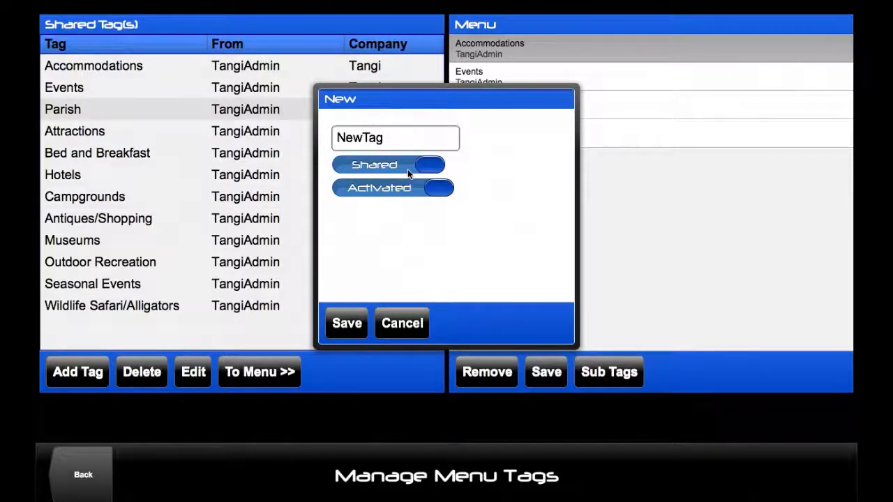
{"action": "left_click", "coordinate": [347, 324]}
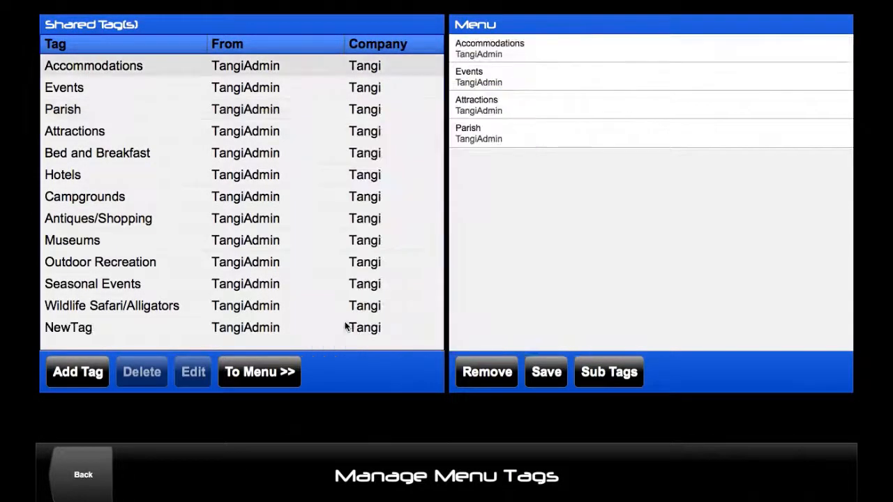
Step: Rename the shared tag NewTag as NewTag2 and save the change
{"action": "left_click", "coordinate": [111, 335]}
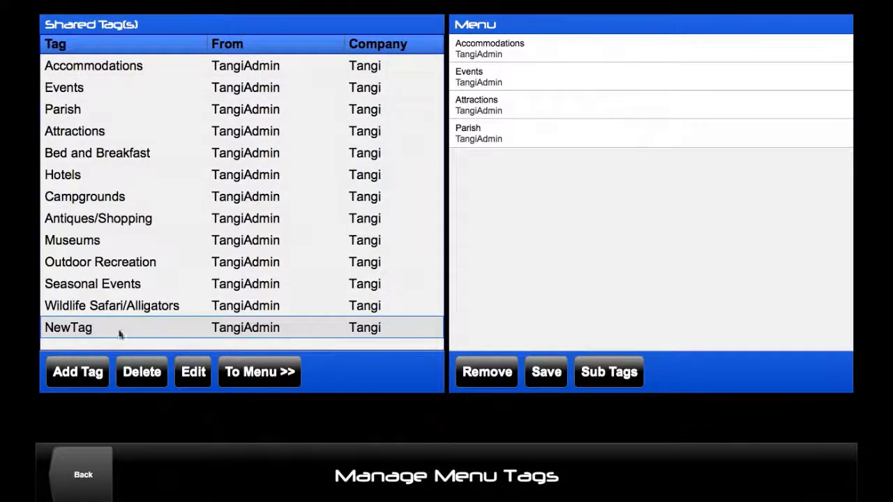
{"action": "left_click", "coordinate": [193, 372]}
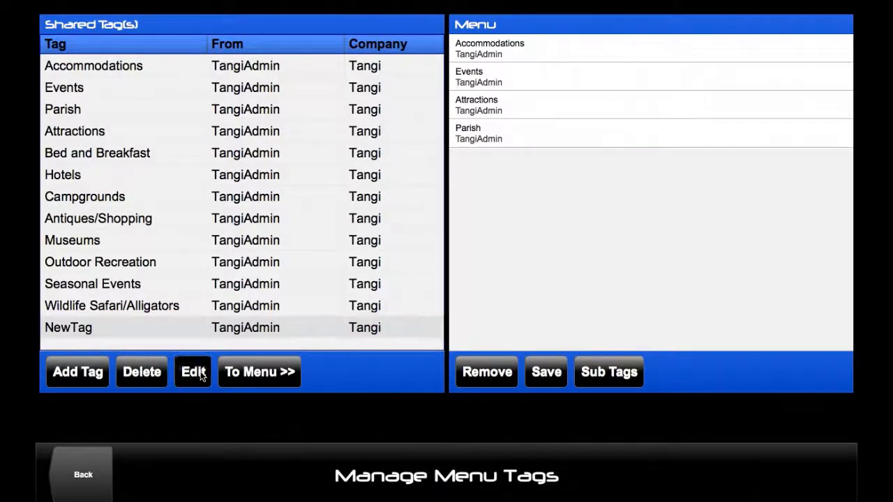
{"action": "left_click", "coordinate": [390, 137]}
{"action": "type", "text": "2"}
{"action": "left_click", "coordinate": [348, 324]}
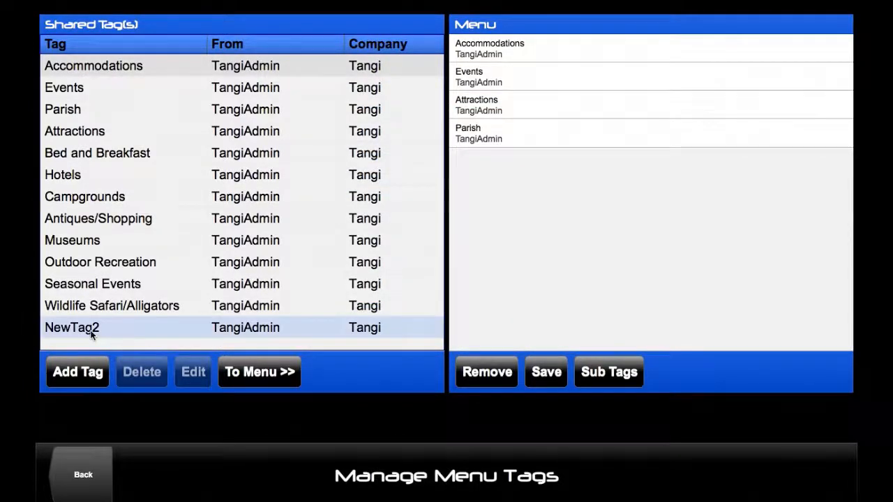
Step: Delete the shared tag NewTag2 and confirm the deletion
{"action": "left_click", "coordinate": [91, 333]}
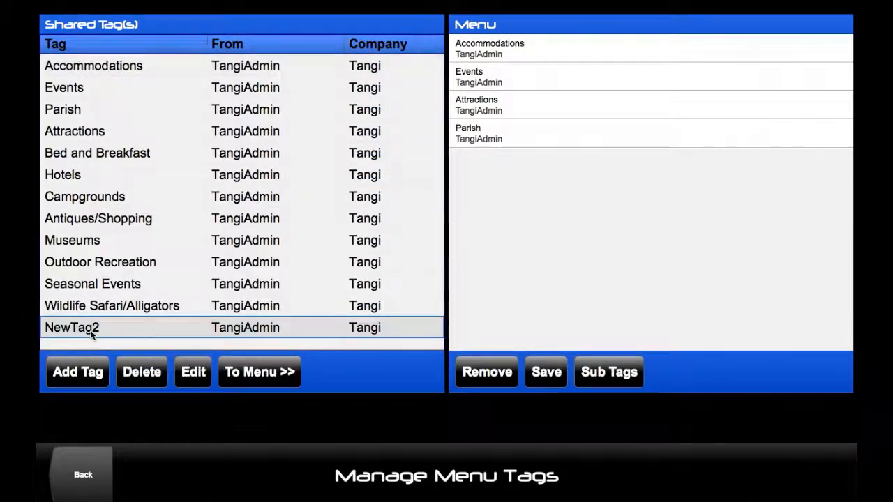
{"action": "left_click", "coordinate": [141, 373]}
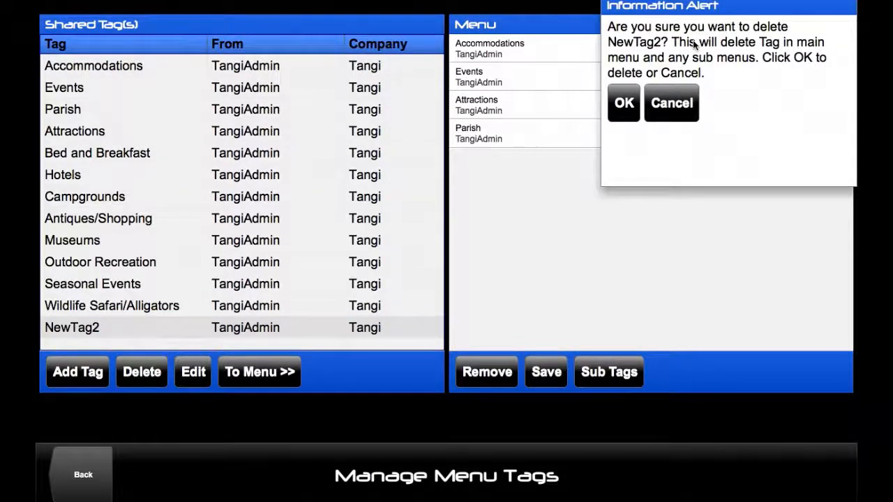
{"action": "left_click", "coordinate": [626, 103]}
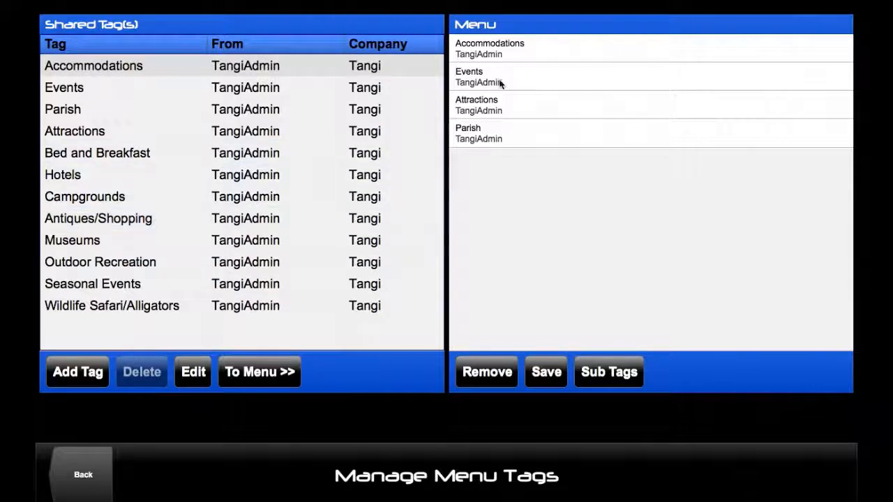
Step: Check the sub tags of the Accommodations menu entry, close the sub tag editor and leave the menu tag management page
{"action": "left_click", "coordinate": [533, 49]}
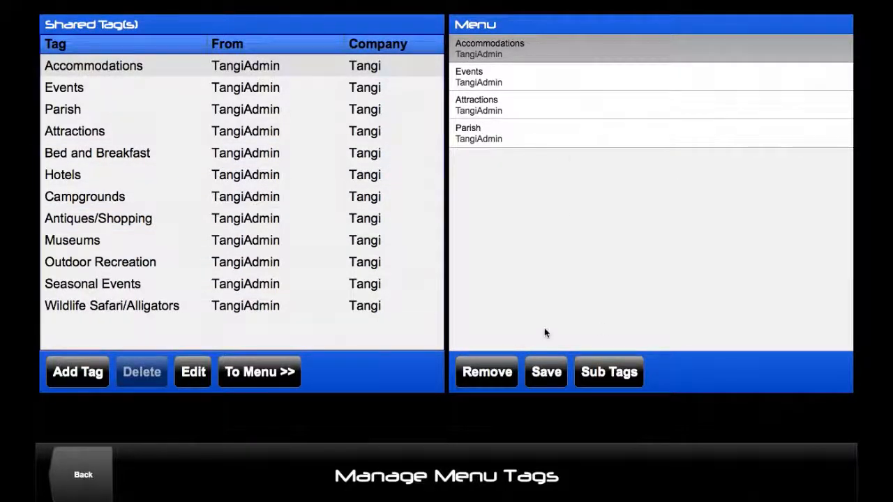
{"action": "left_click", "coordinate": [616, 375]}
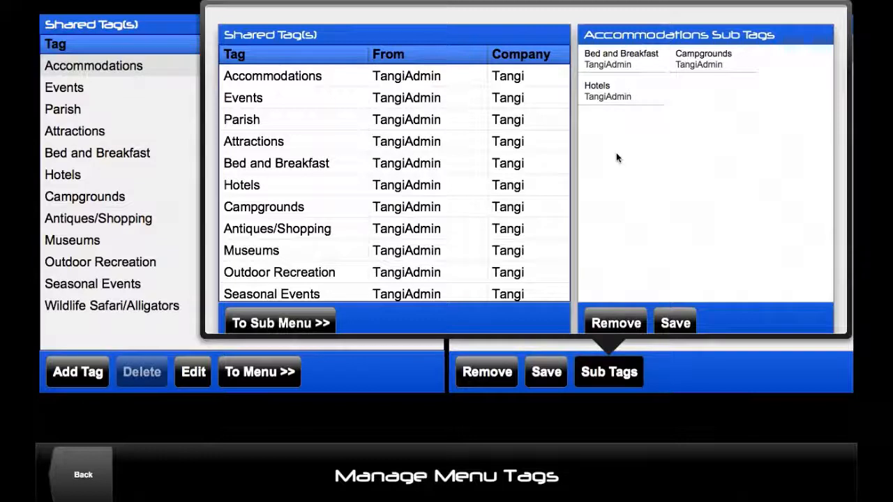
{"action": "left_click", "coordinate": [605, 378]}
{"action": "left_click", "coordinate": [91, 478]}
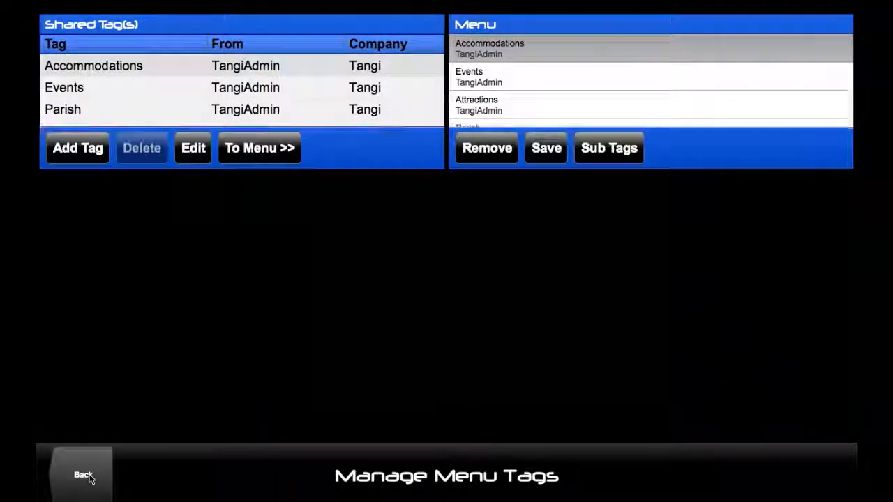